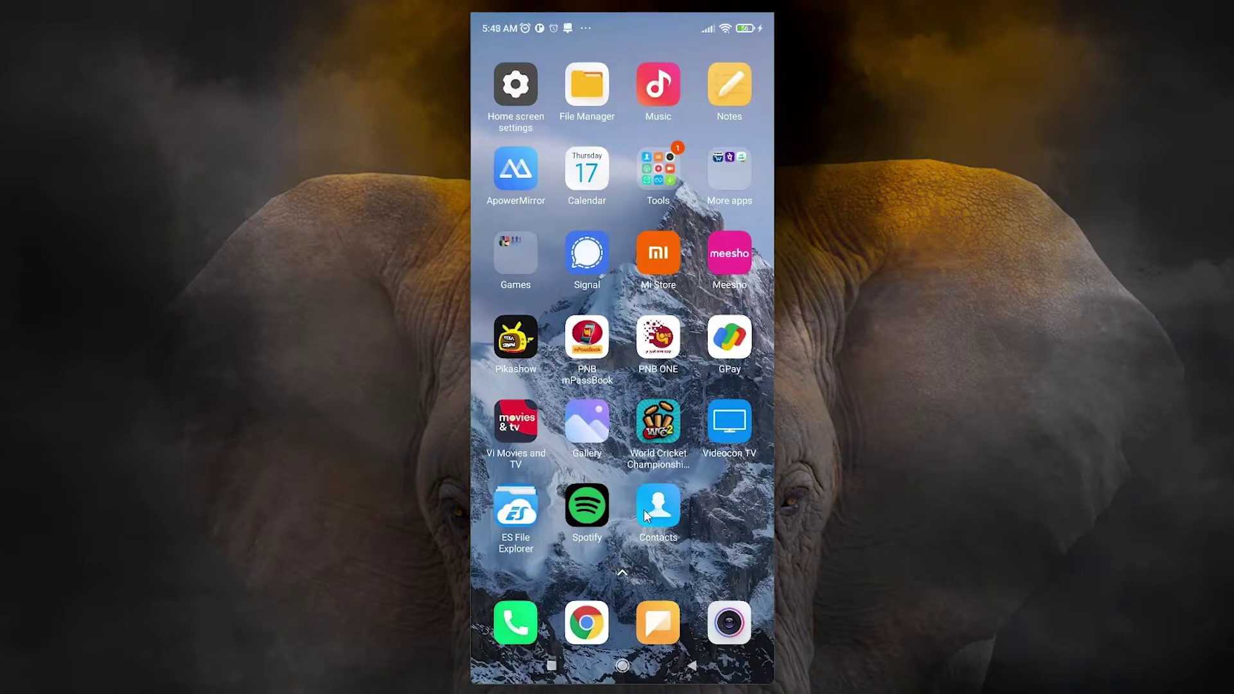
# Reach the Contacts app from the home screen, showing the full list of 78 contacts.
pyautogui.click(516, 627)
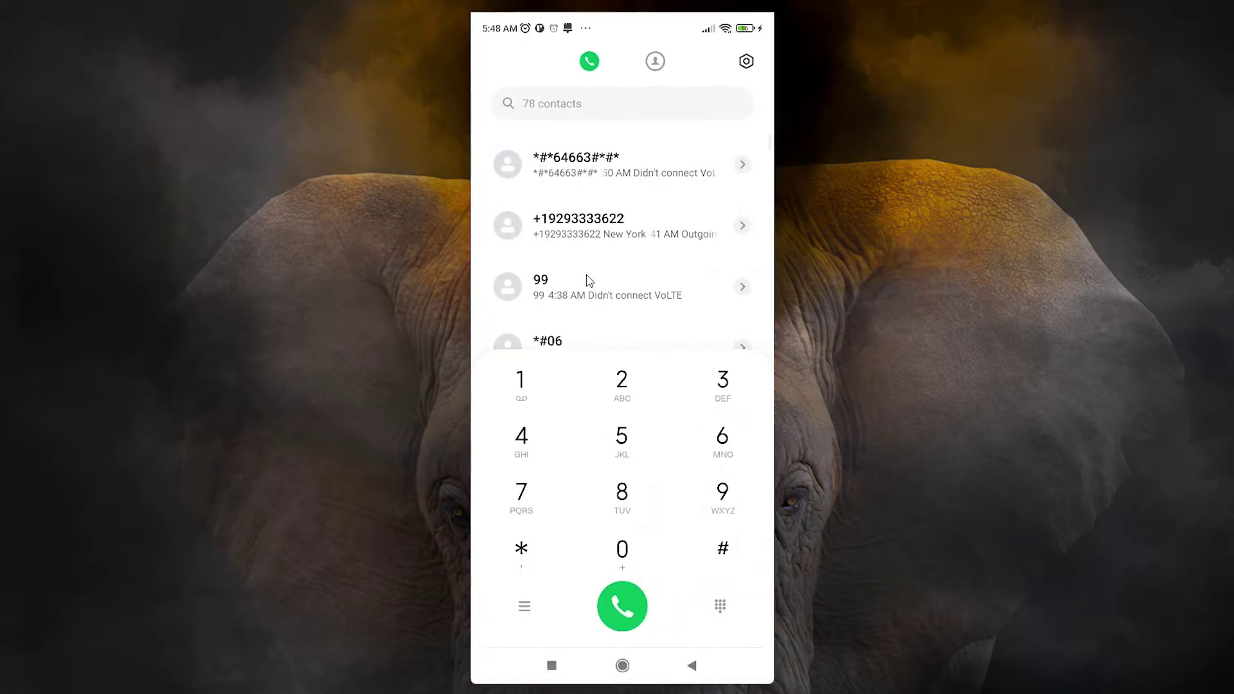
pyautogui.click(655, 62)
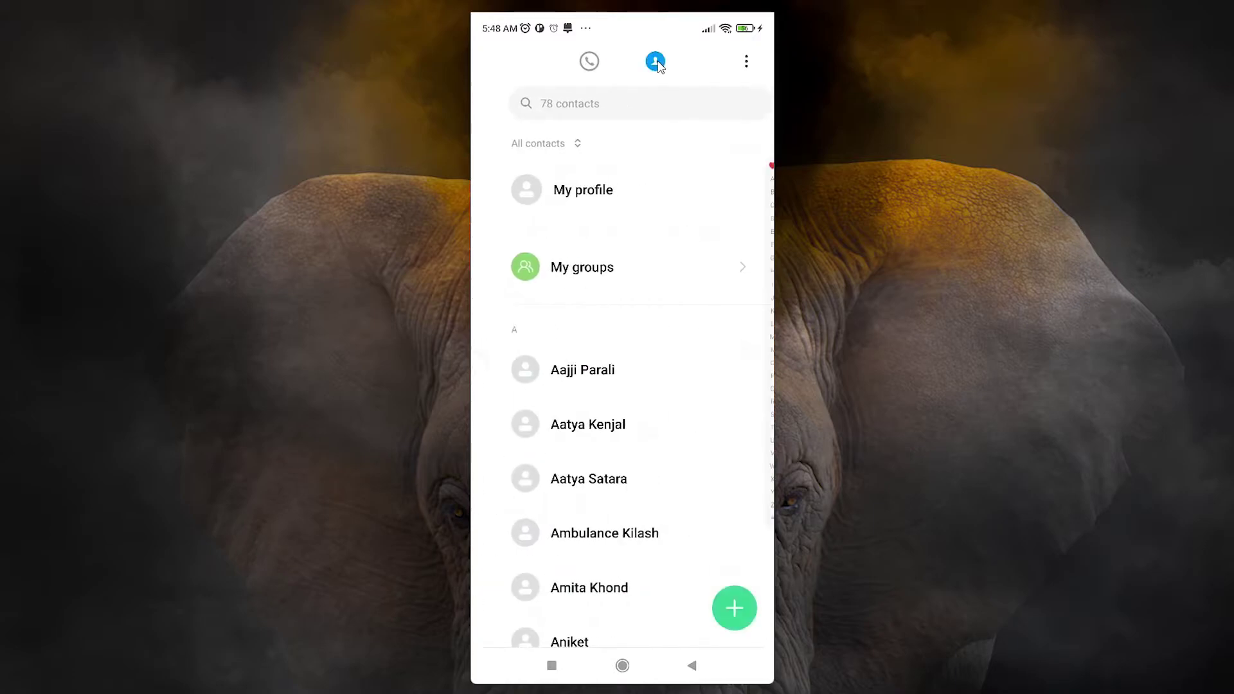
pyautogui.click(622, 665)
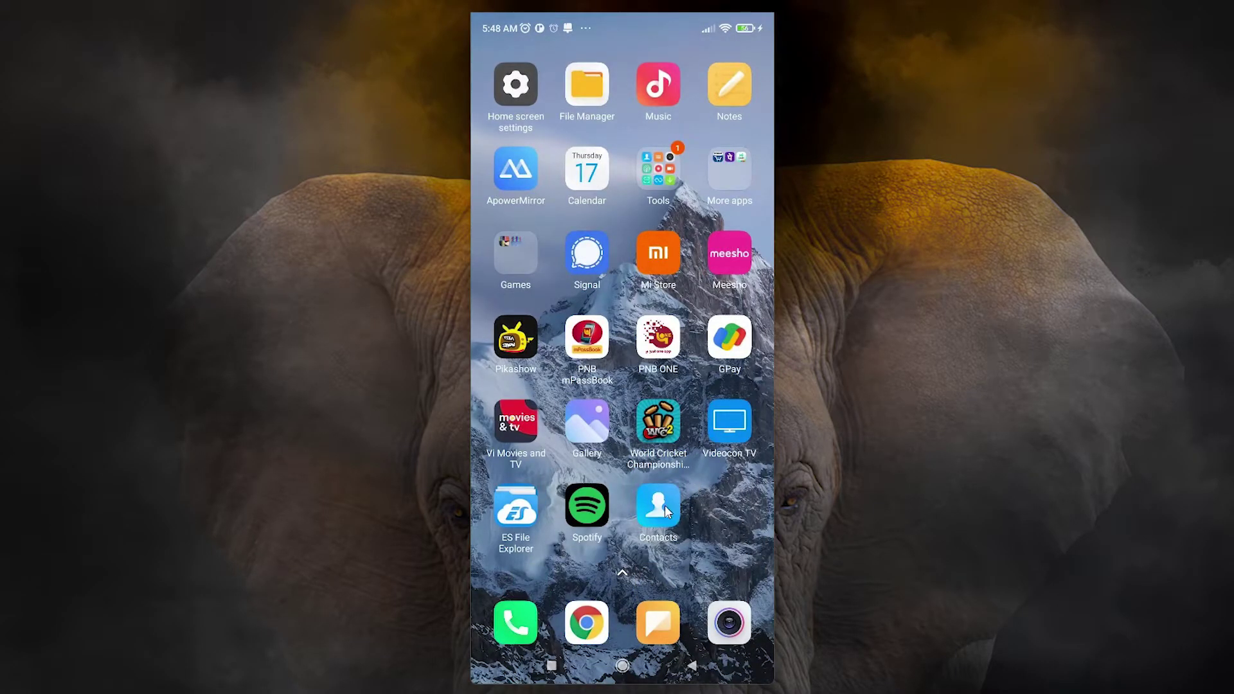
pyautogui.click(664, 505)
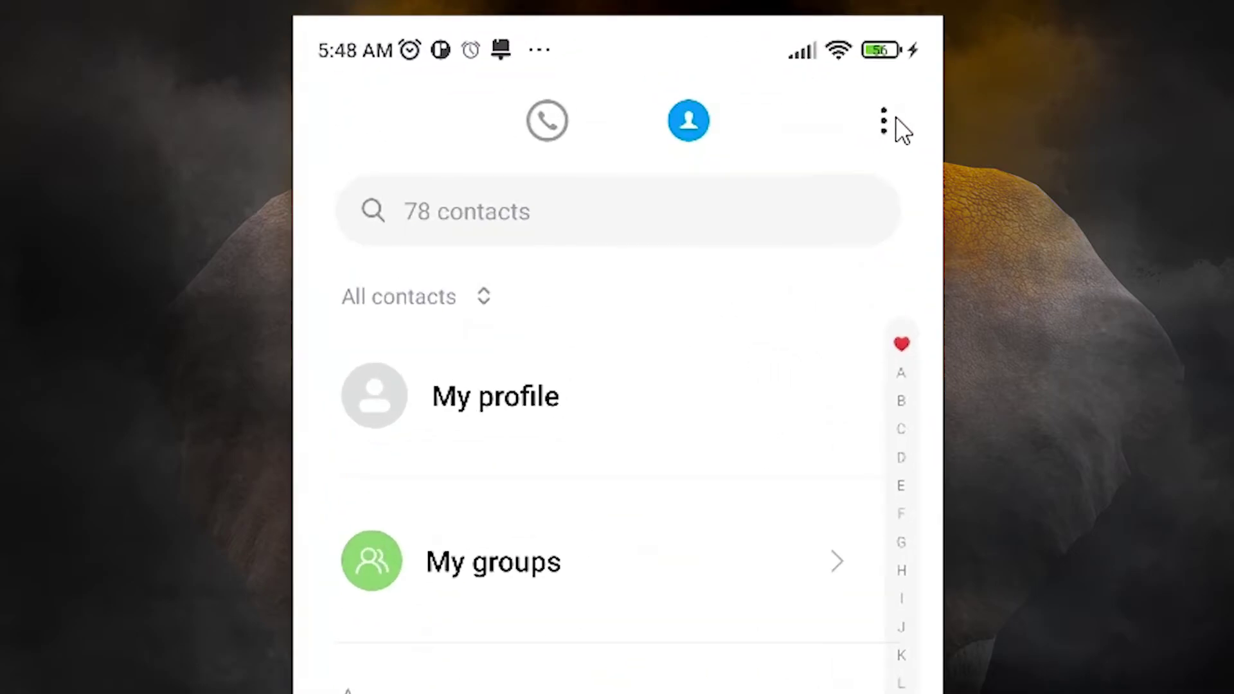
# Open Settings from the three-dot overflow menu of the contact list.
pyautogui.click(885, 120)
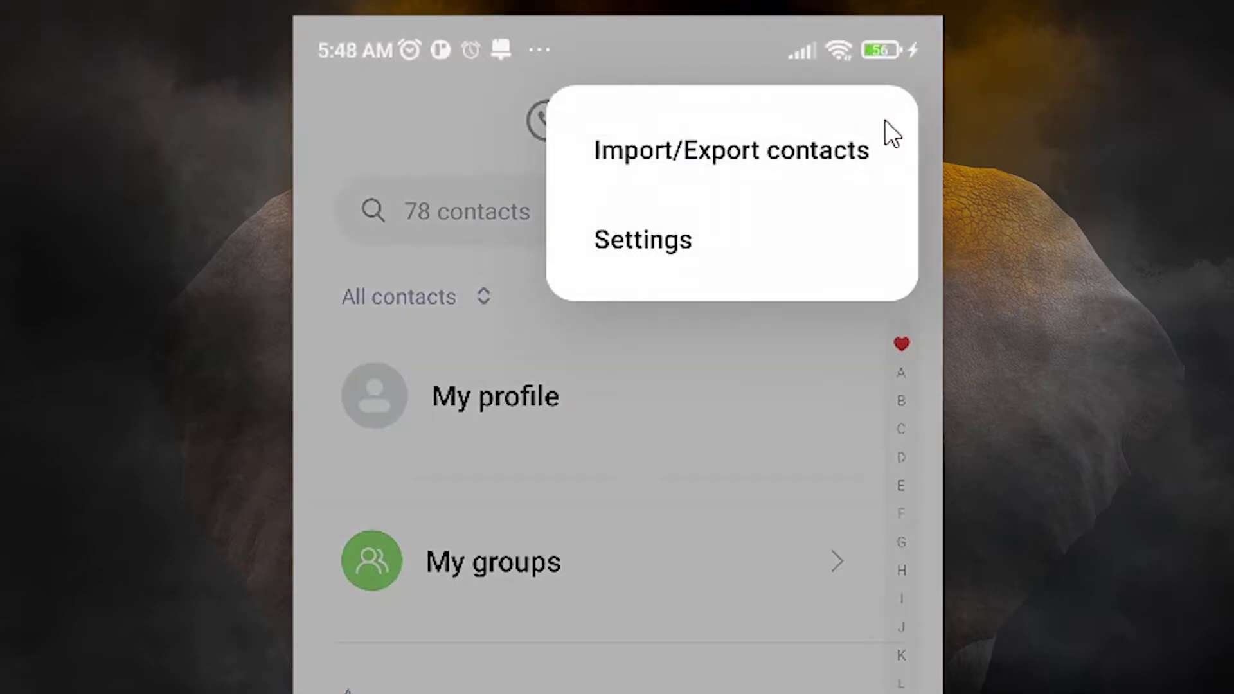
pyautogui.click(655, 252)
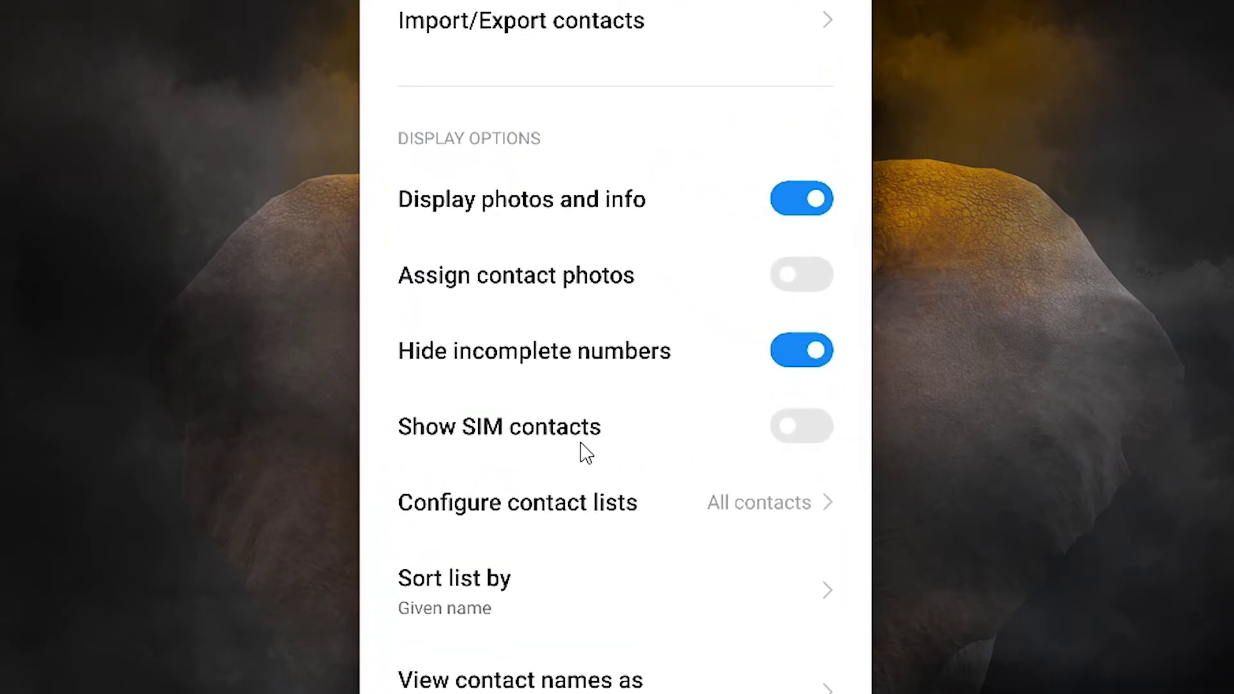
# Enable the Show SIM contacts toggle under Display options.
pyautogui.click(802, 439)
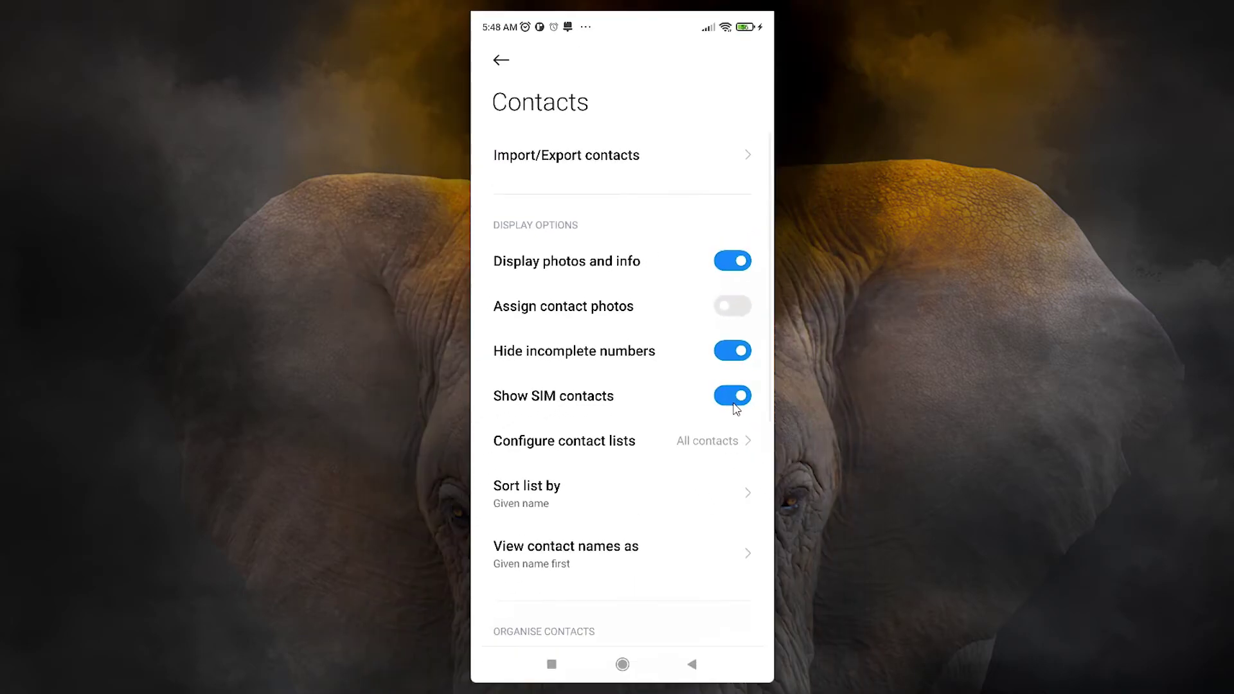
pyautogui.click(501, 62)
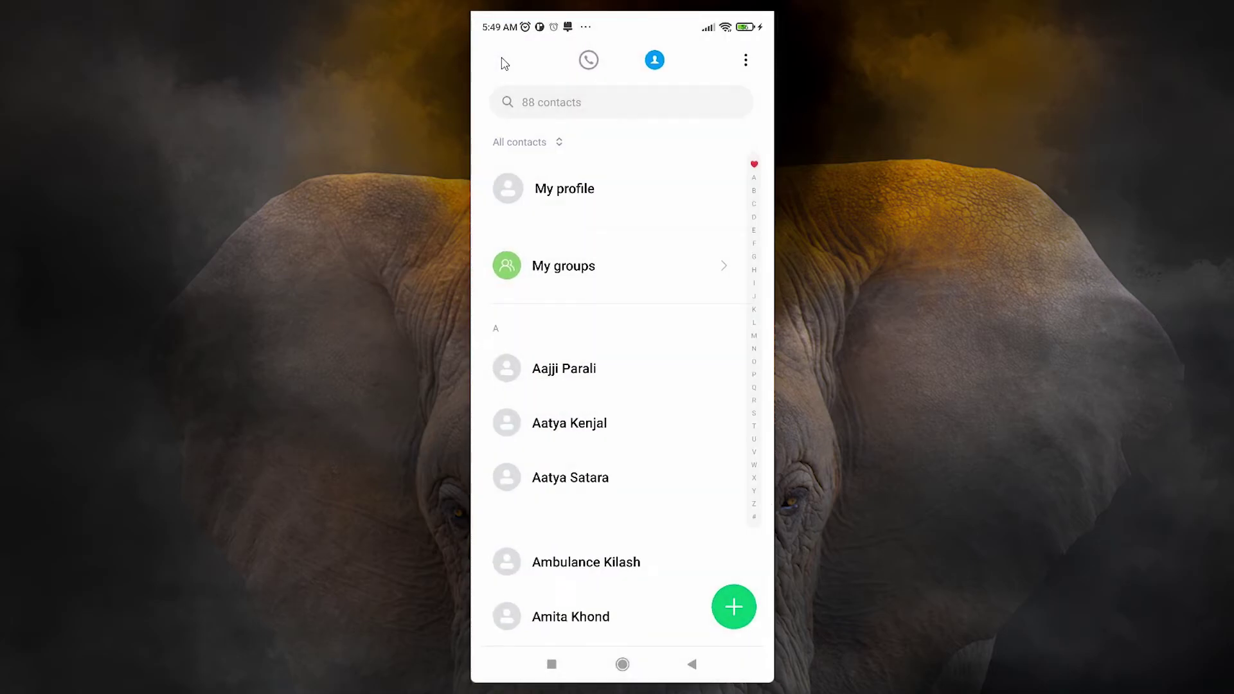